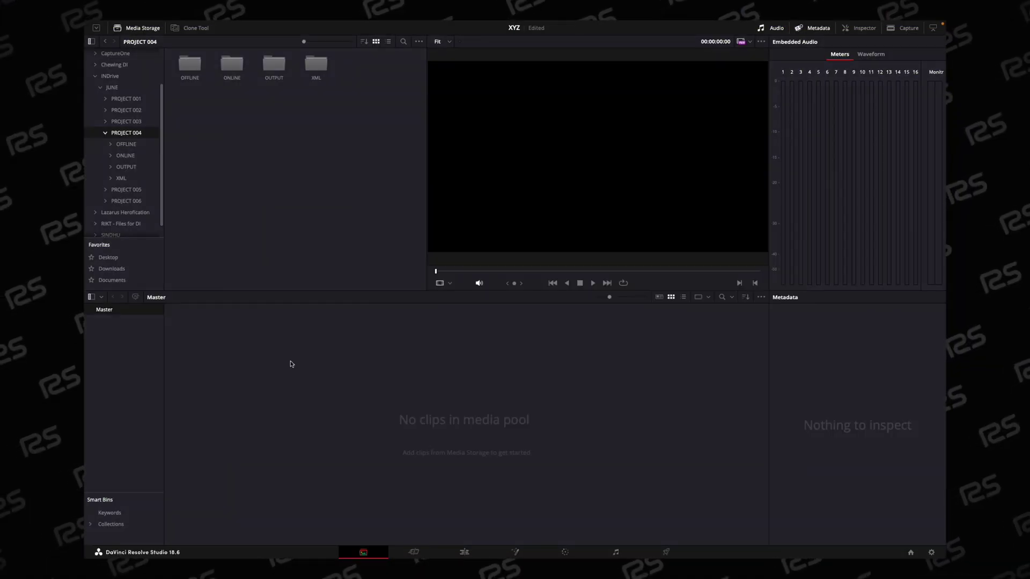
# Step: Create a new media pool bin named OFFLINE
pyautogui.rightClick(291, 364)
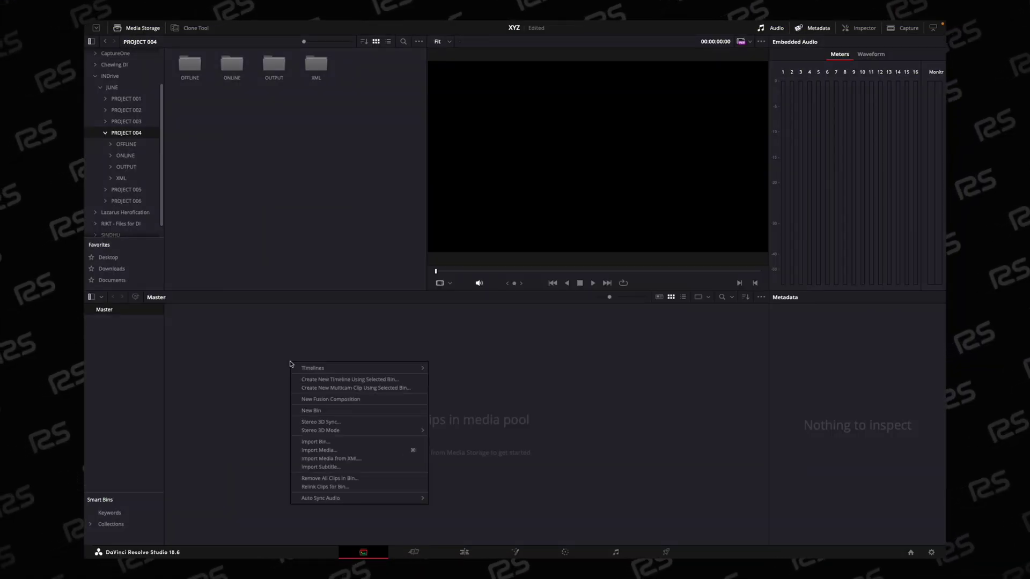
pyautogui.click(350, 411)
pyautogui.write('o')
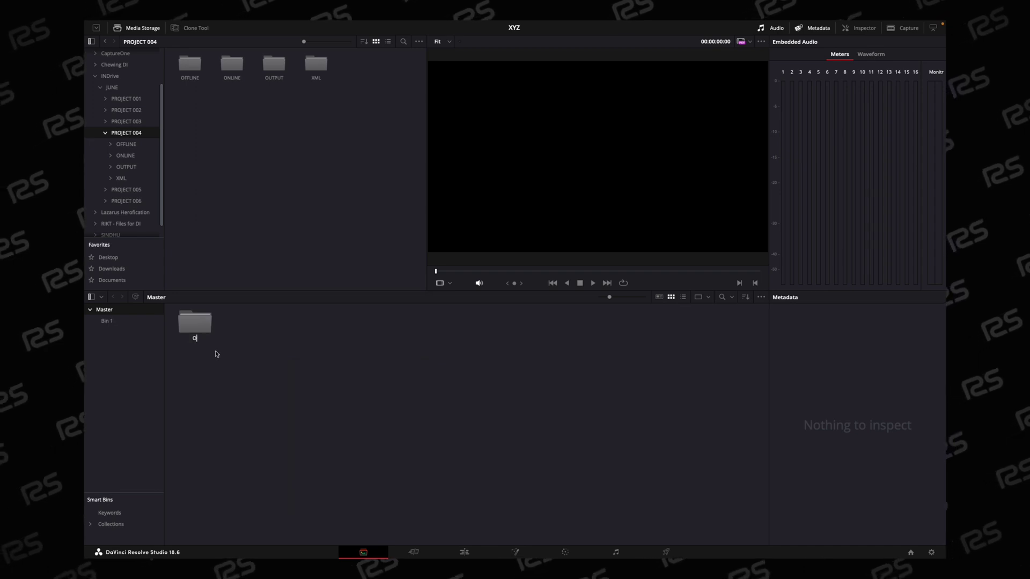
pyautogui.press('BackSpace')
pyautogui.press('capslock')
pyautogui.write('OFFLINE')
pyautogui.press('Return')
# Step: Add a second bin named RUSHES and begin adding a third bin
pyautogui.rightClick(272, 407)
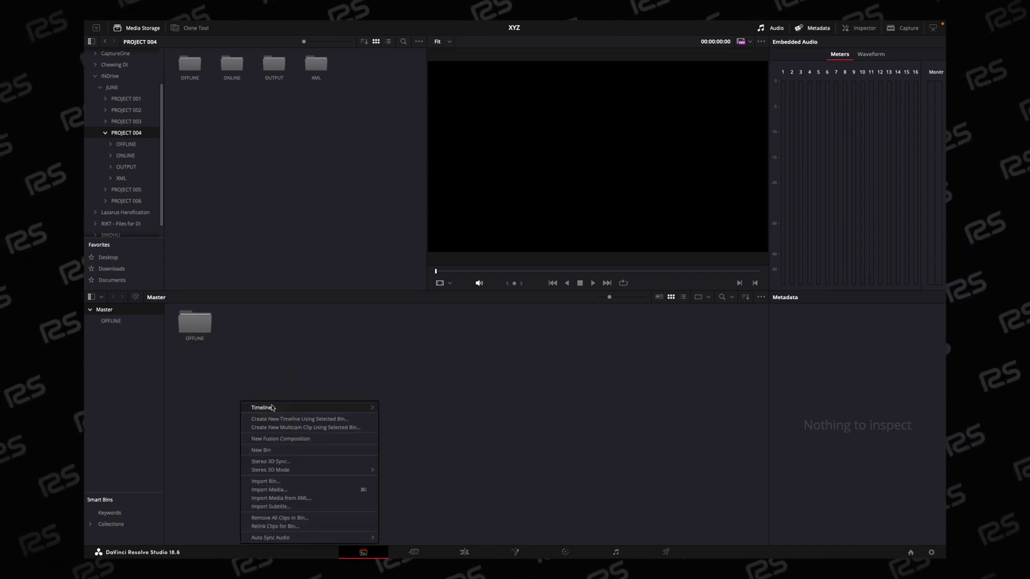
pyautogui.click(301, 450)
pyautogui.write('RUSHES')
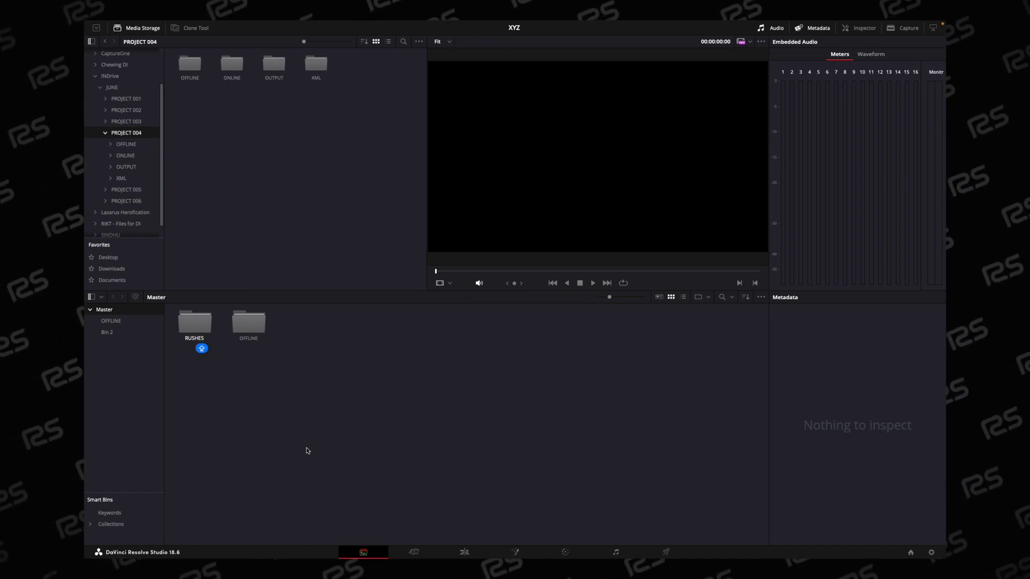
pyautogui.press('Return')
pyautogui.rightClick(439, 346)
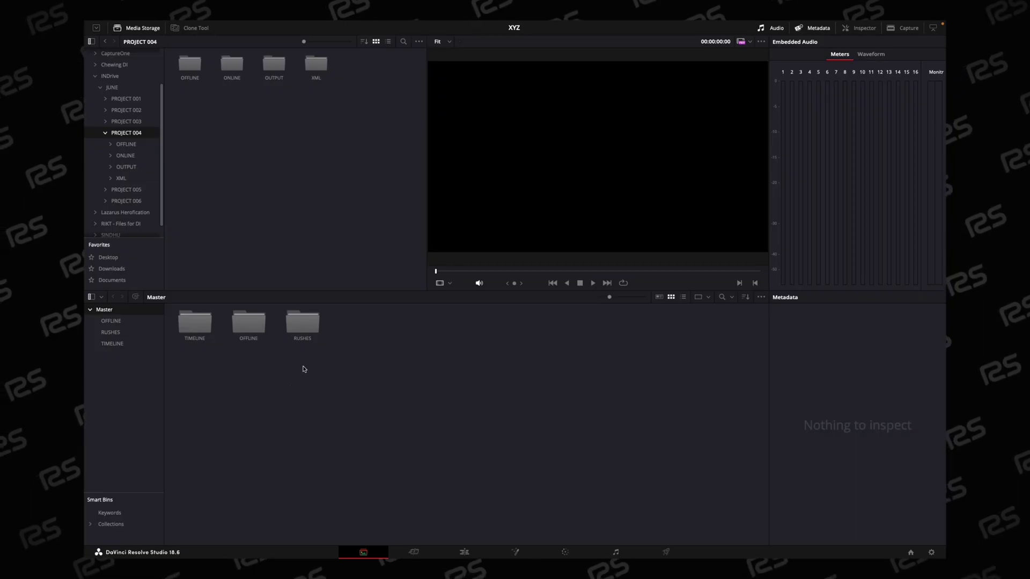
# Step: Fill the RUSHES bin with all eight ONLINE folder clips and show it as a detailed list
pyautogui.doubleClick(304, 323)
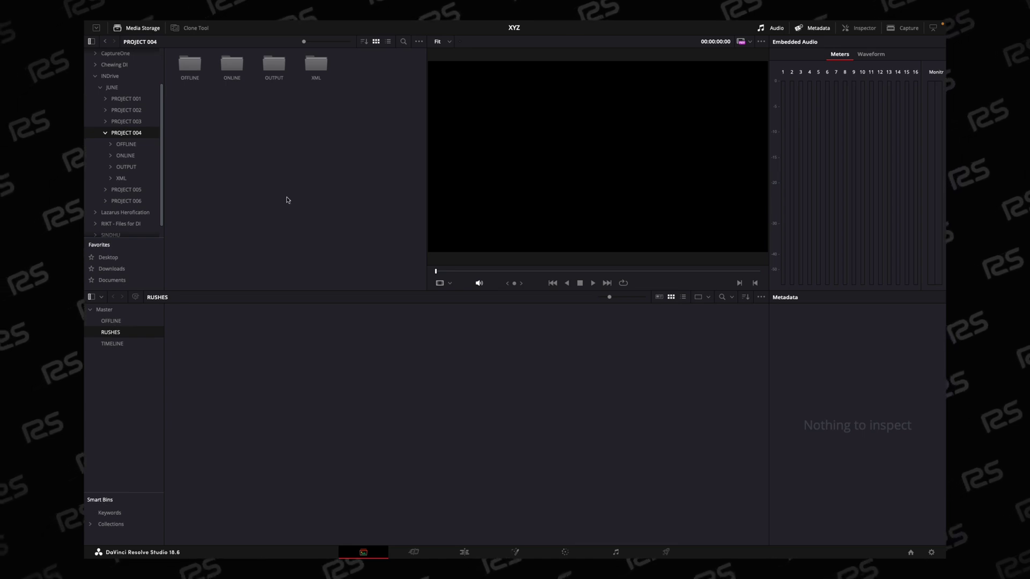
pyautogui.doubleClick(231, 64)
pyautogui.hotkey('ctrl', 'a')
pyautogui.moveTo(400, 64); pyautogui.dragTo(420, 363)
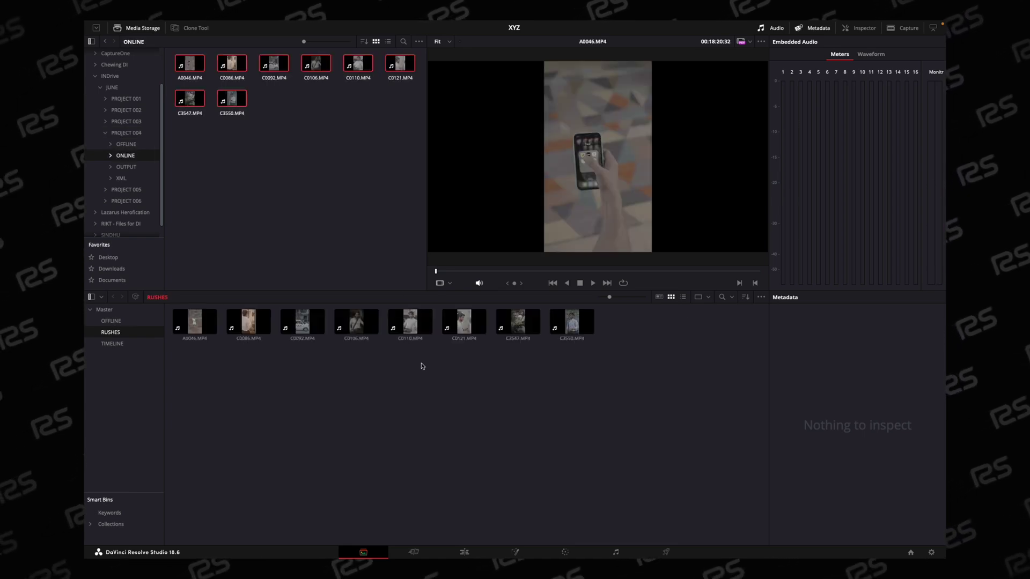
pyautogui.click(683, 298)
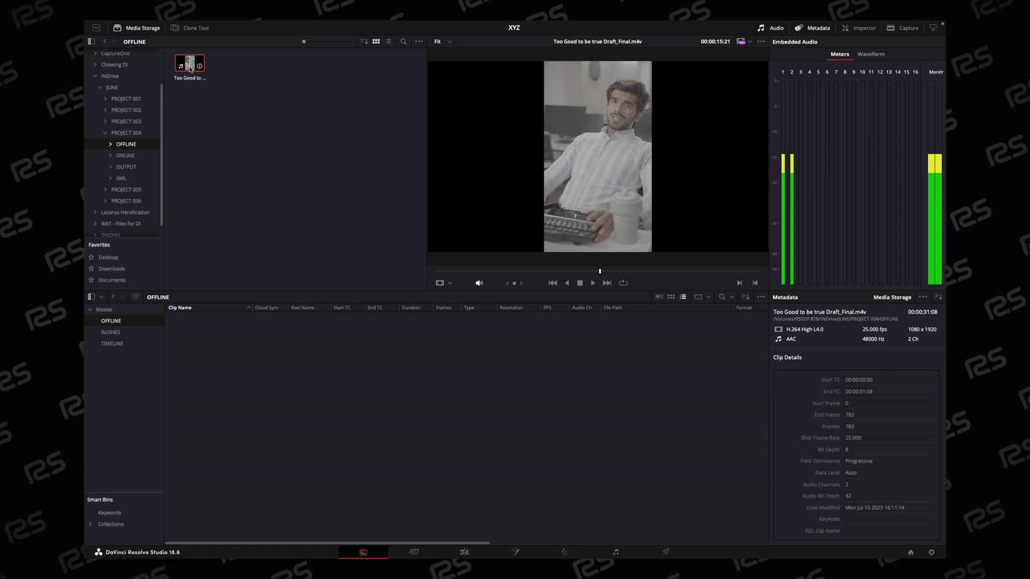
pyautogui.rightClick(190, 68)
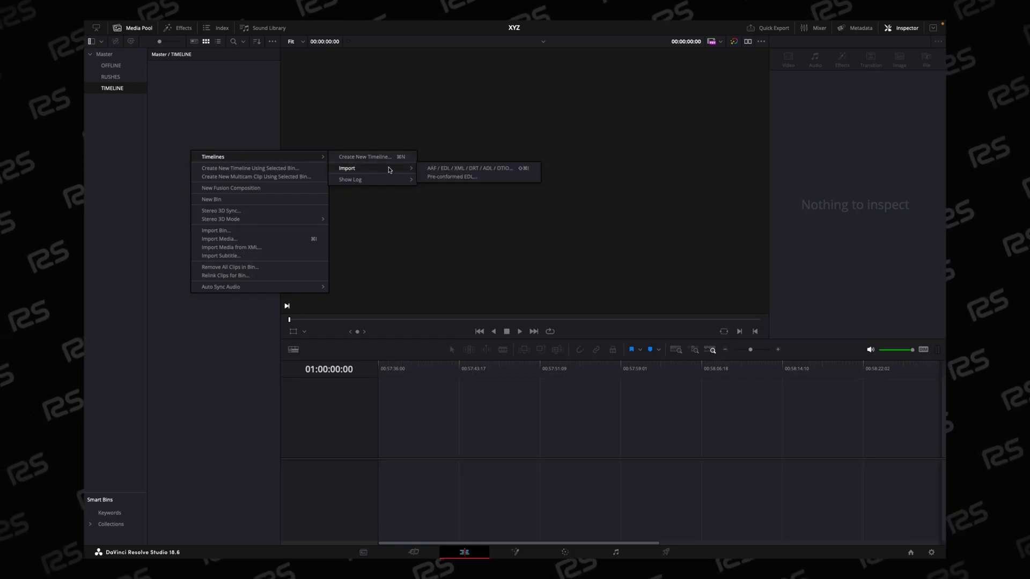
# Step: Import the Too Good to be true fcpxml into the TIMELINE bin, using RUSHES as the clip source
pyautogui.click(469, 168)
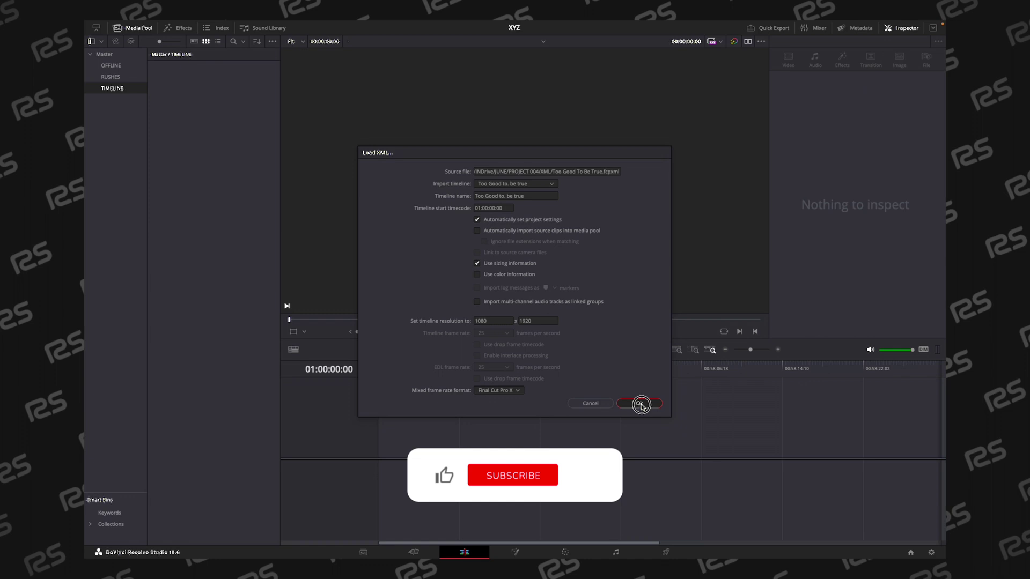
pyautogui.click(640, 403)
pyautogui.click(453, 195)
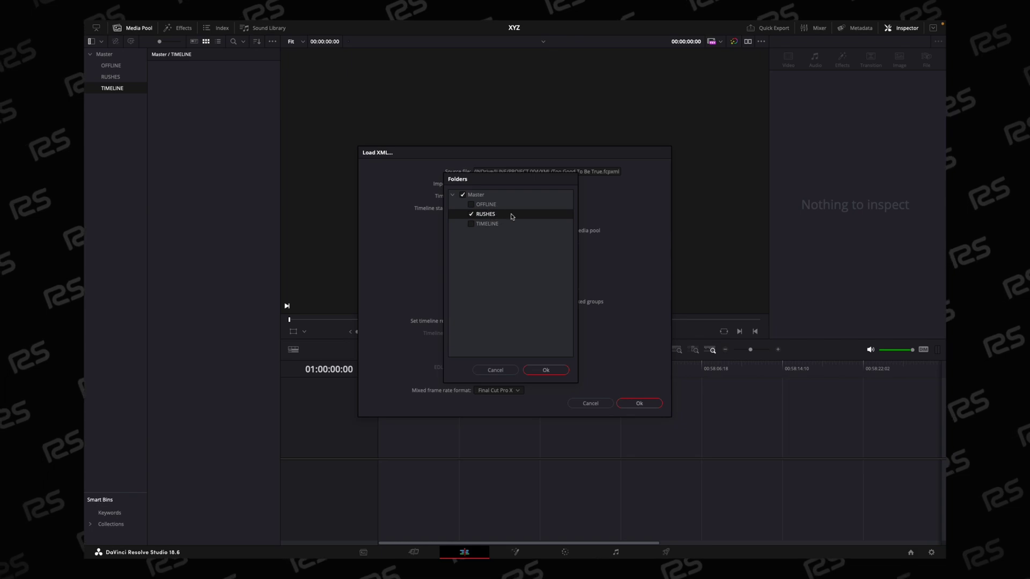
pyautogui.press('Return')
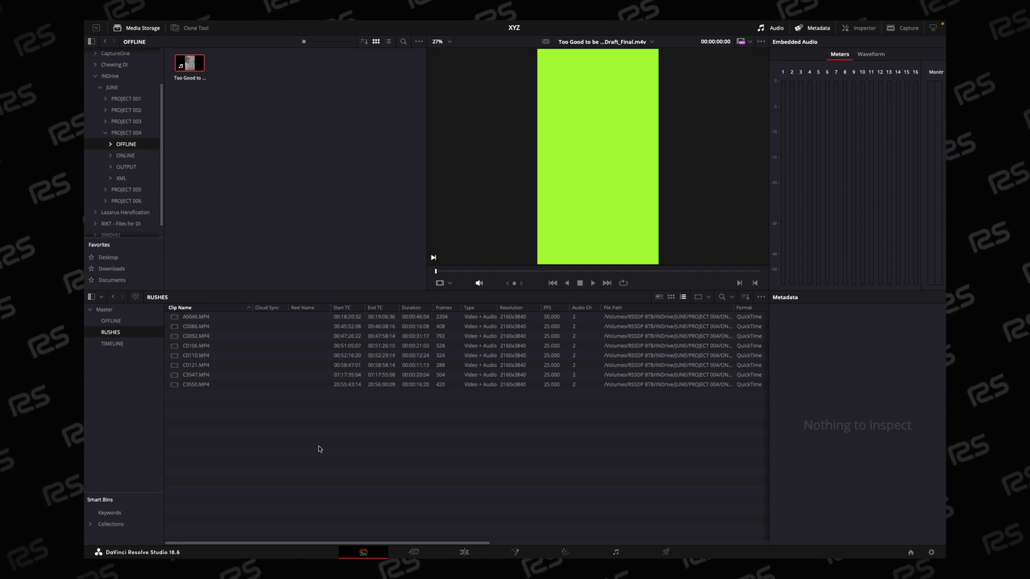
# Step: Set A0046.MP4's start timecode to 00:00:00:00 in Clip Attributes
pyautogui.click(346, 318)
pyautogui.rightClick(346, 320)
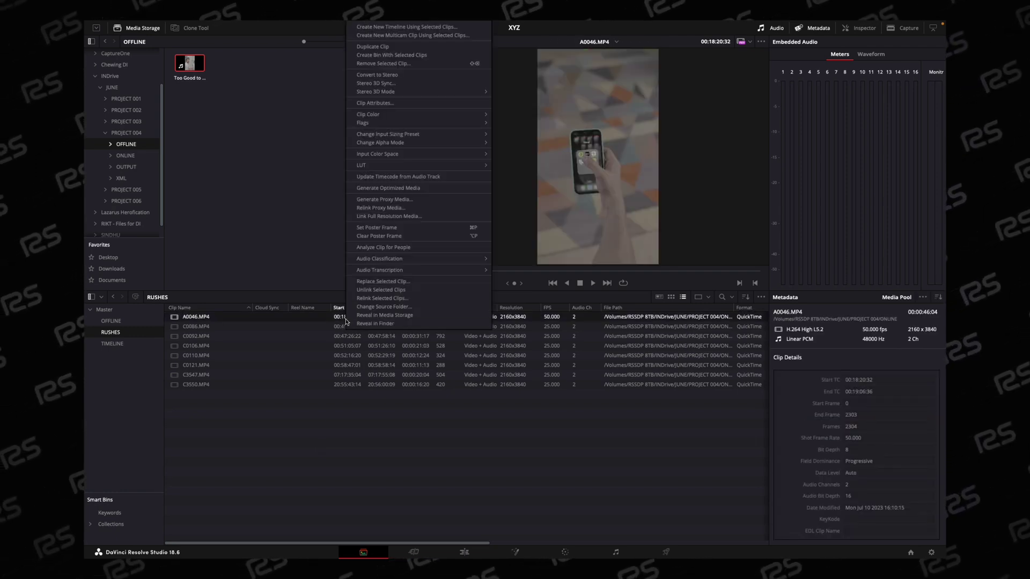
pyautogui.click(416, 104)
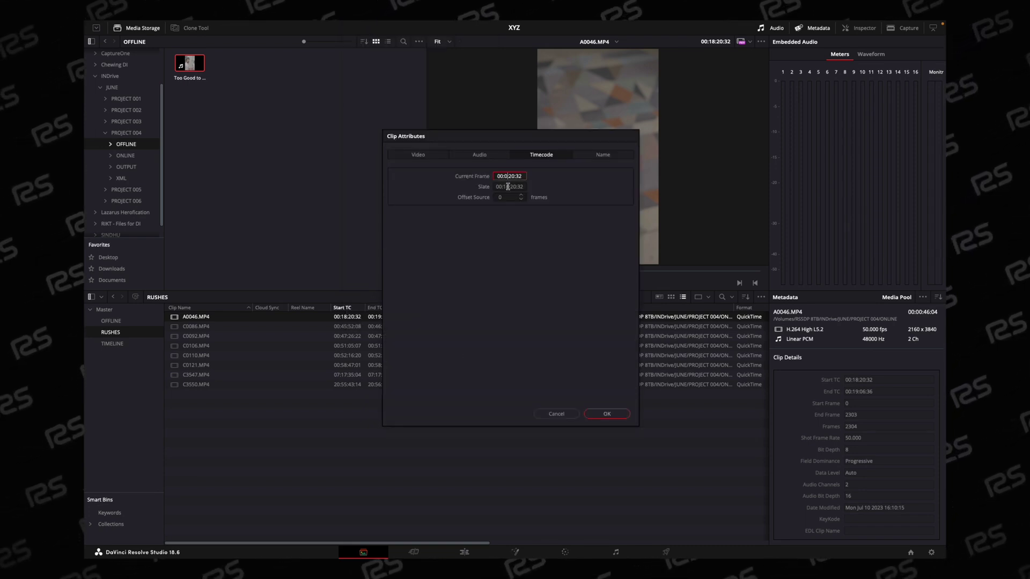
pyautogui.write('00:00:00:00')
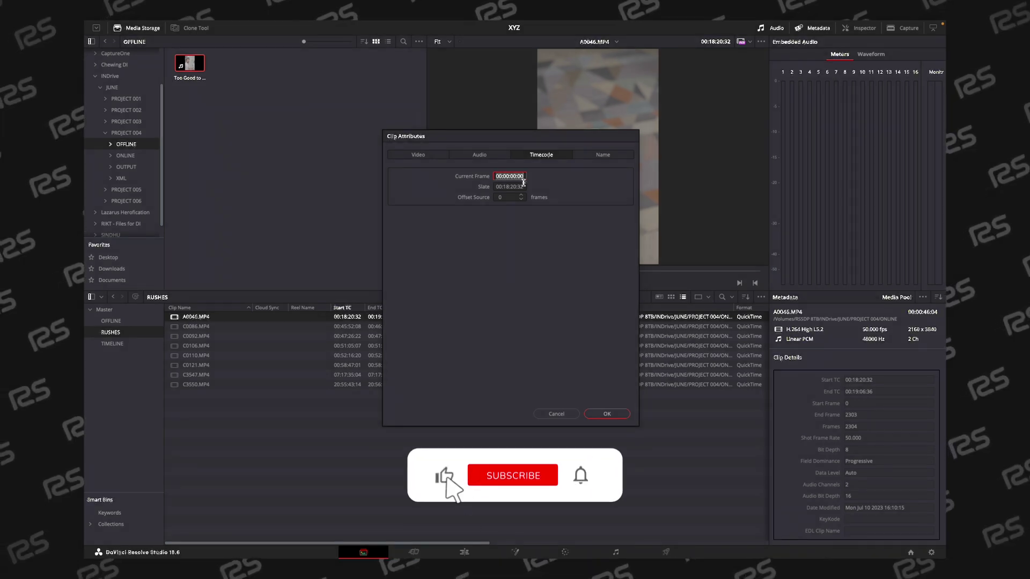
pyautogui.click(518, 186)
pyautogui.click(606, 413)
# Step: Zero the start timecodes of C0086.MP4 and C0092.MP4 to 00:00:00:00 as well
pyautogui.rightClick(410, 326)
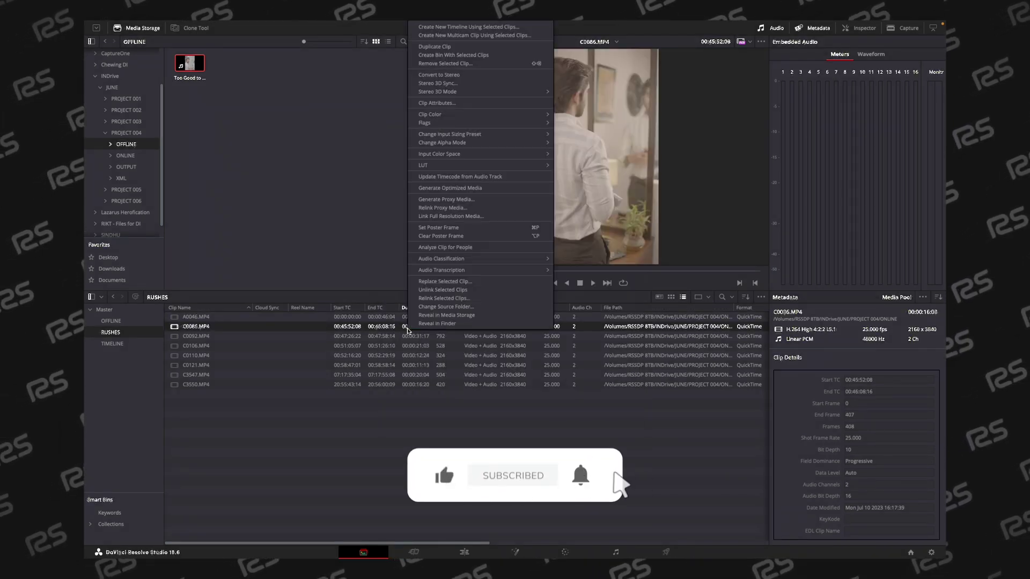
pyautogui.click(456, 102)
pyautogui.write('00000000')
pyautogui.press('Return')
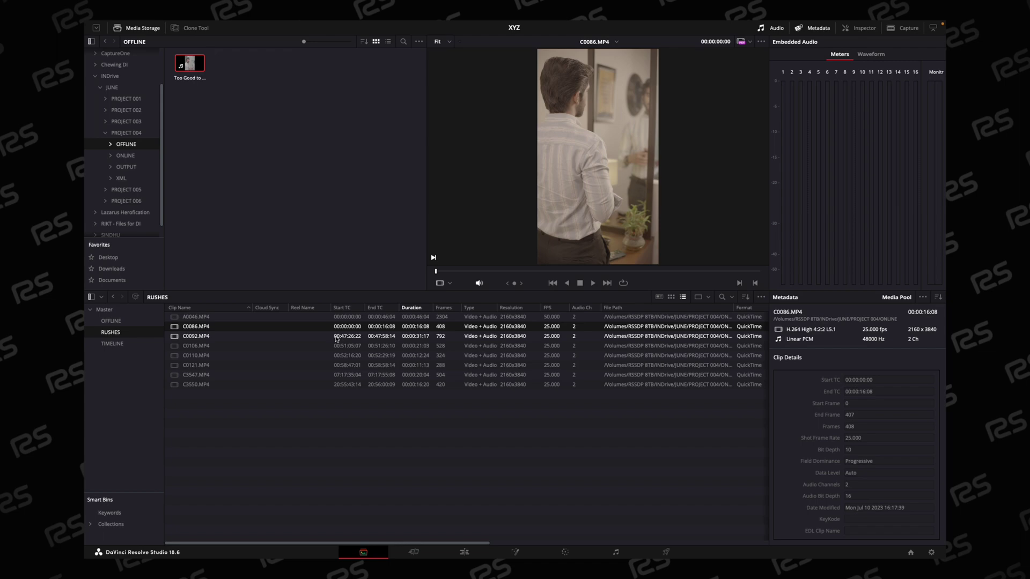
pyautogui.click(340, 338)
pyautogui.rightClick(340, 338)
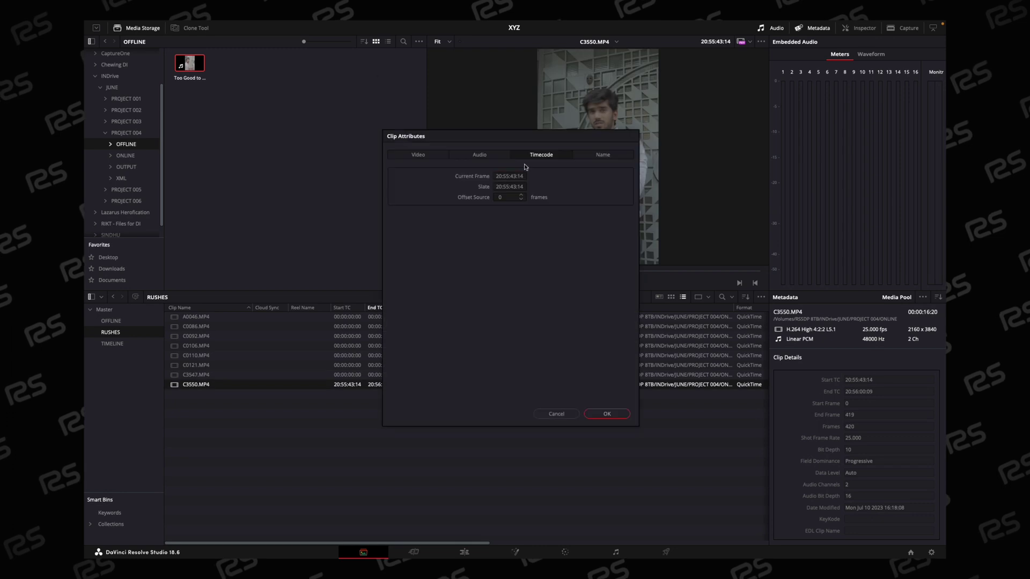
pyautogui.write('00000000')
pyautogui.press('Tab')
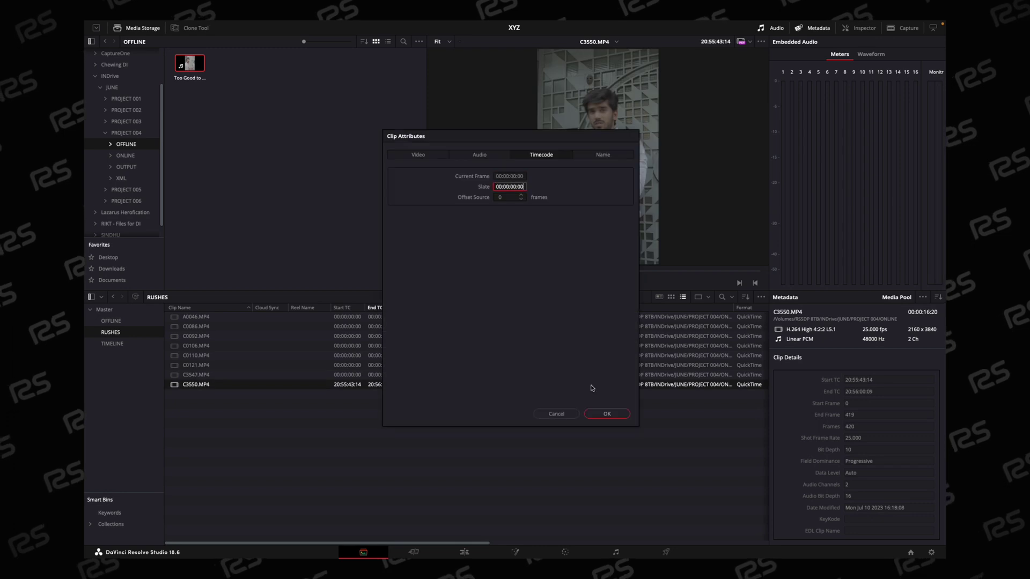
pyautogui.click(606, 413)
pyautogui.click(340, 397)
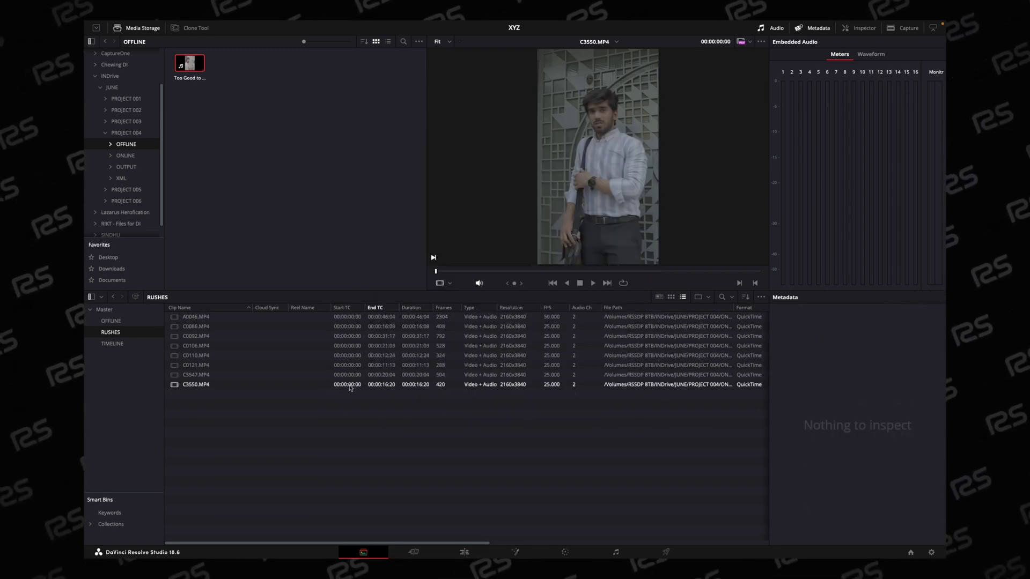
# Step: Re-import the Too Good To Be True XML into TIMELINE with source auto-import off, linking clips from RUSHES
pyautogui.click(464, 552)
pyautogui.click(117, 89)
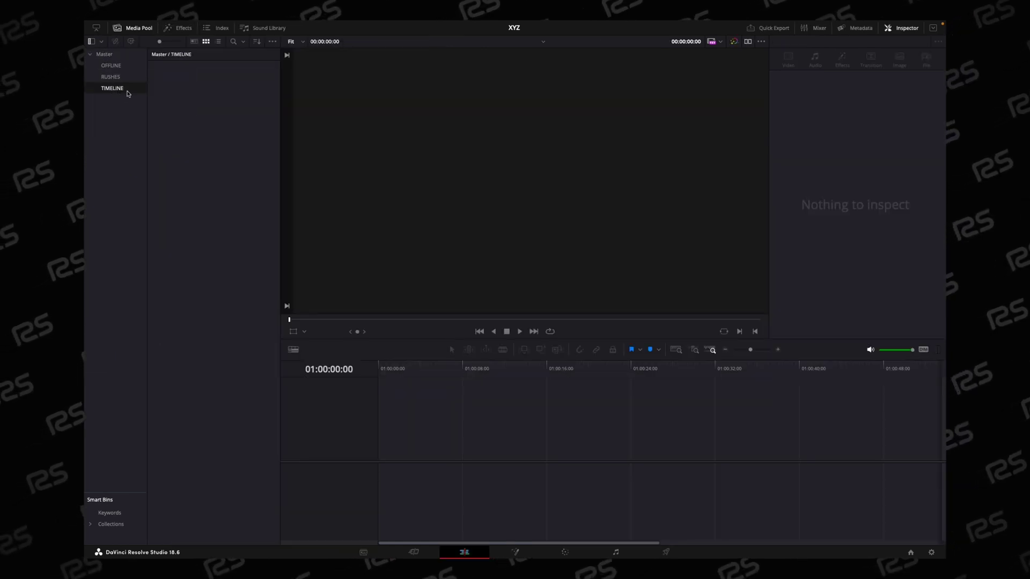
pyautogui.rightClick(198, 134)
pyautogui.moveTo(312, 142)
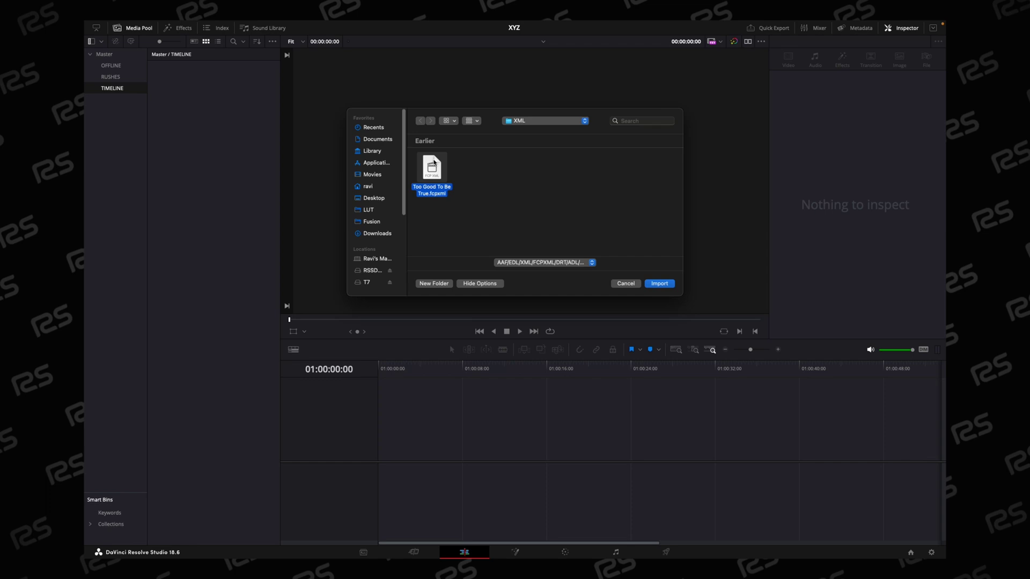
pyautogui.click(659, 283)
pyautogui.click(514, 245)
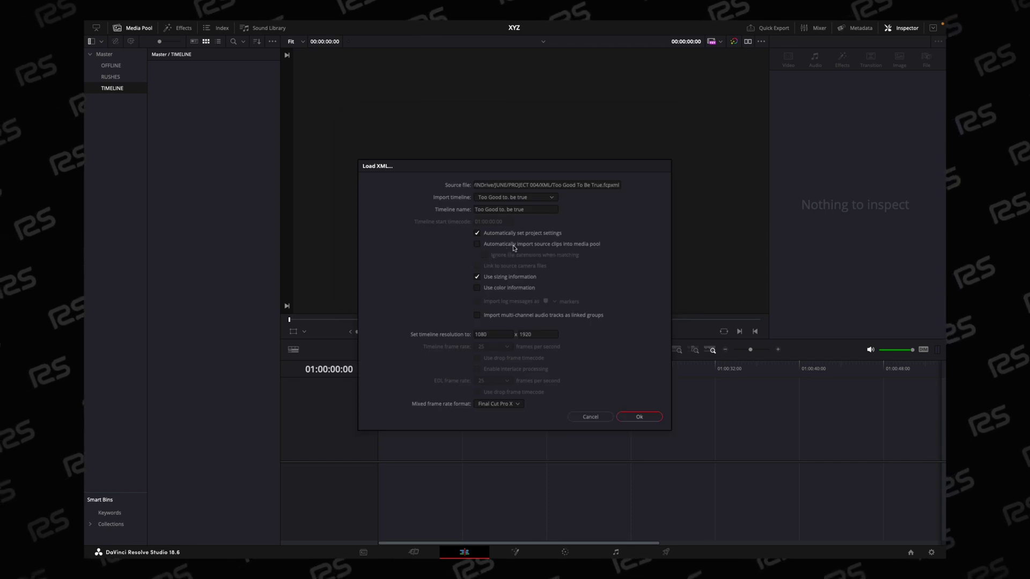
pyautogui.press('Return')
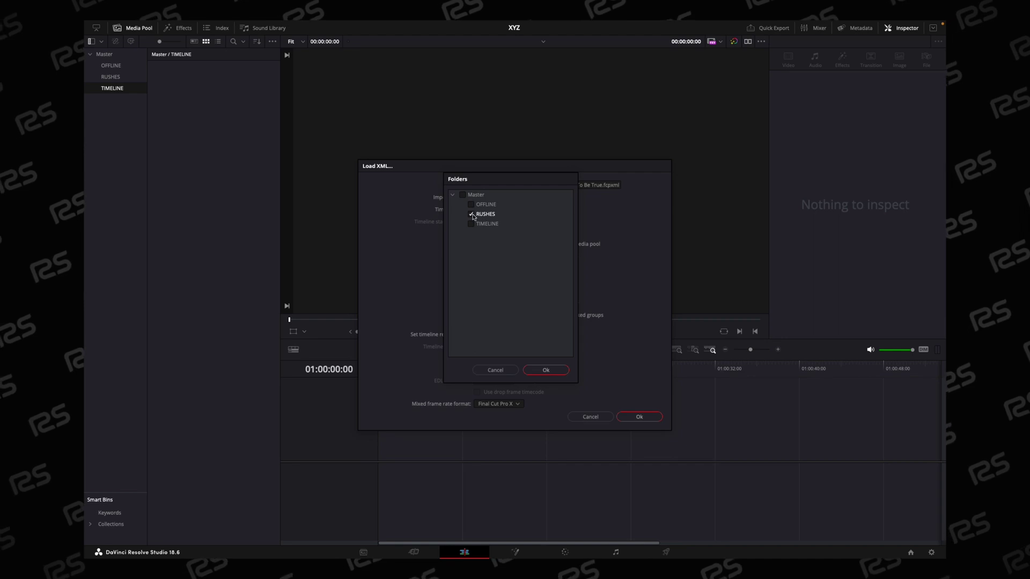
pyautogui.click(547, 371)
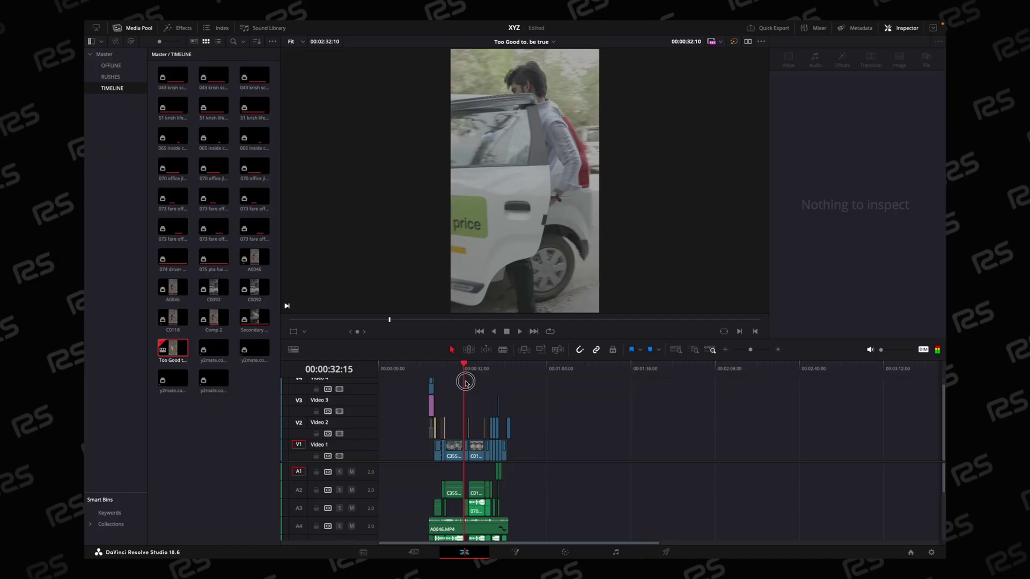
# Step: Switch to dual source and timeline viewers side by side
pyautogui.click(134, 29)
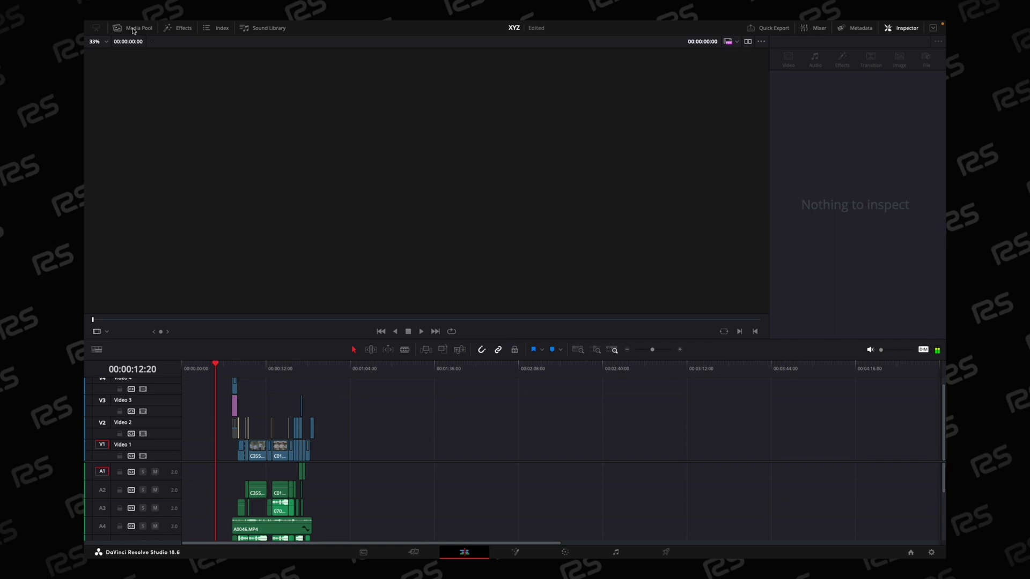
pyautogui.click(748, 42)
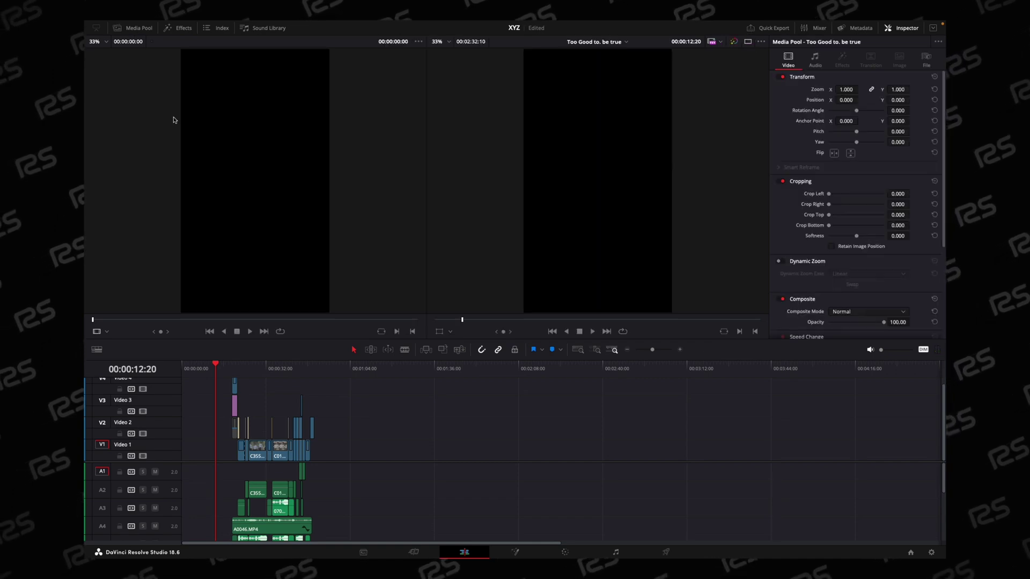
pyautogui.click(135, 33)
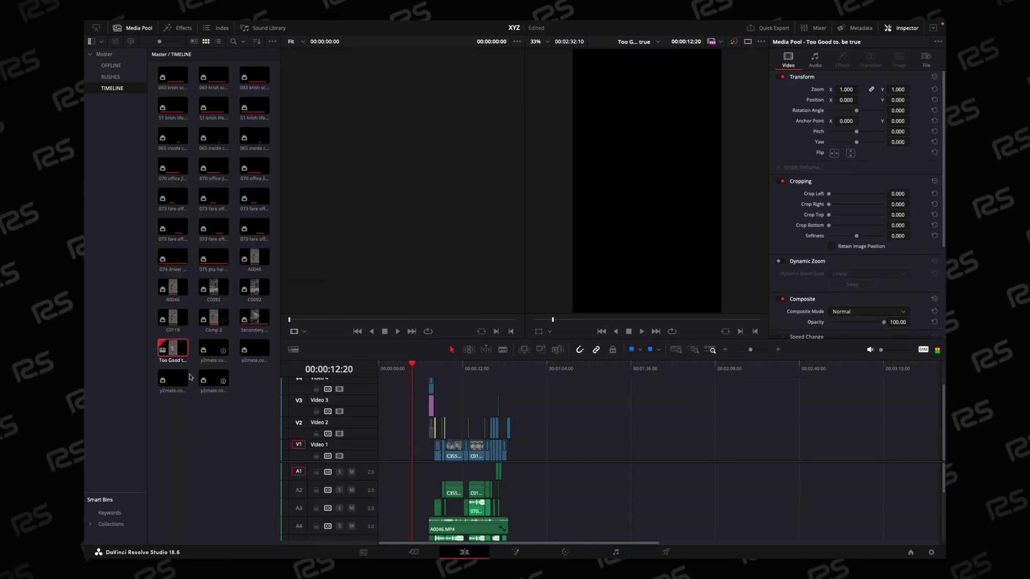
# Step: Link Draft_Final.m4v as the timeline's offline reference clip and show it in the left viewer
pyautogui.rightClick(173, 352)
pyautogui.moveTo(270, 357)
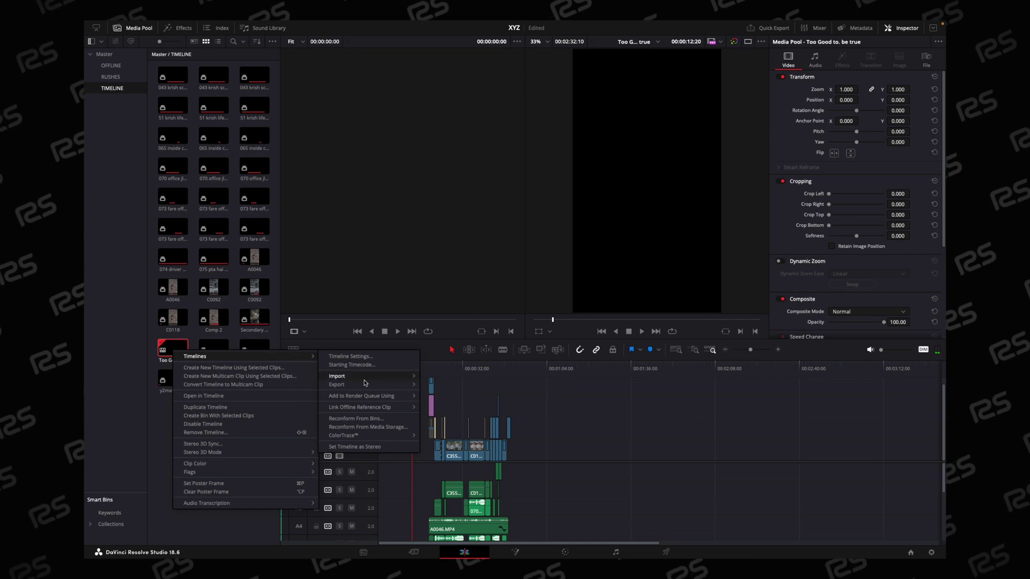
pyautogui.moveTo(384, 409)
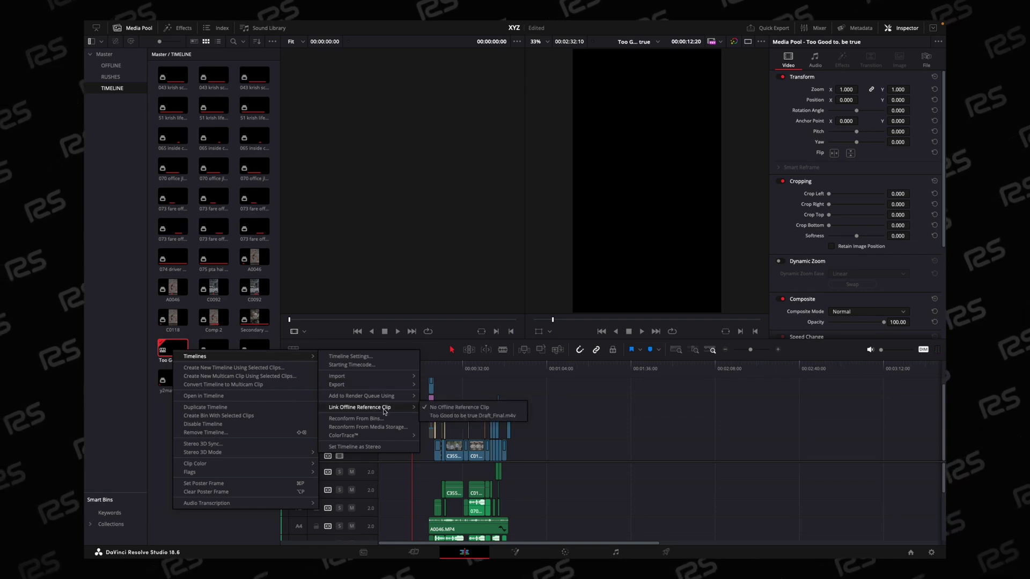
pyautogui.click(469, 416)
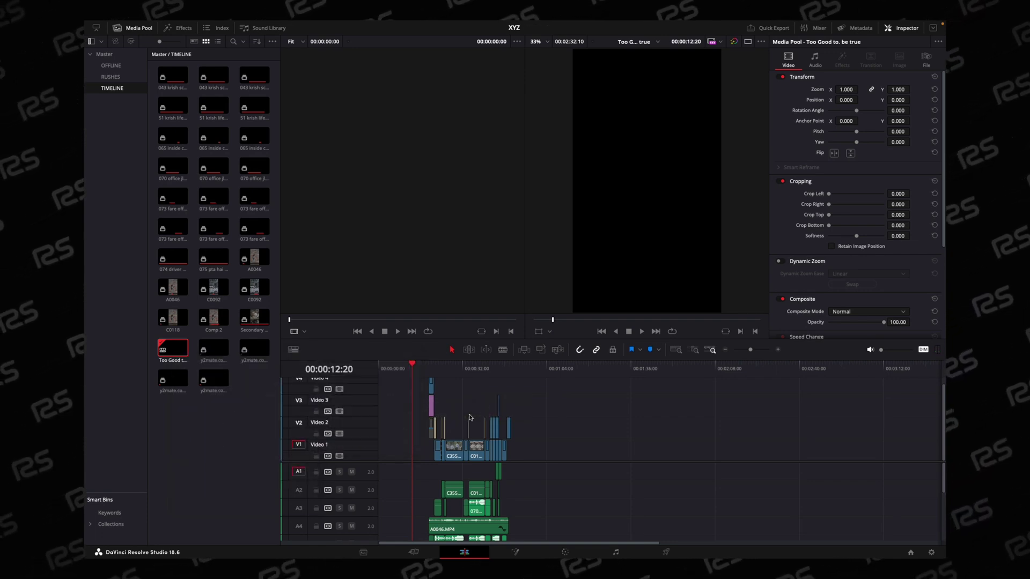
pyautogui.click(304, 332)
pyautogui.click(311, 356)
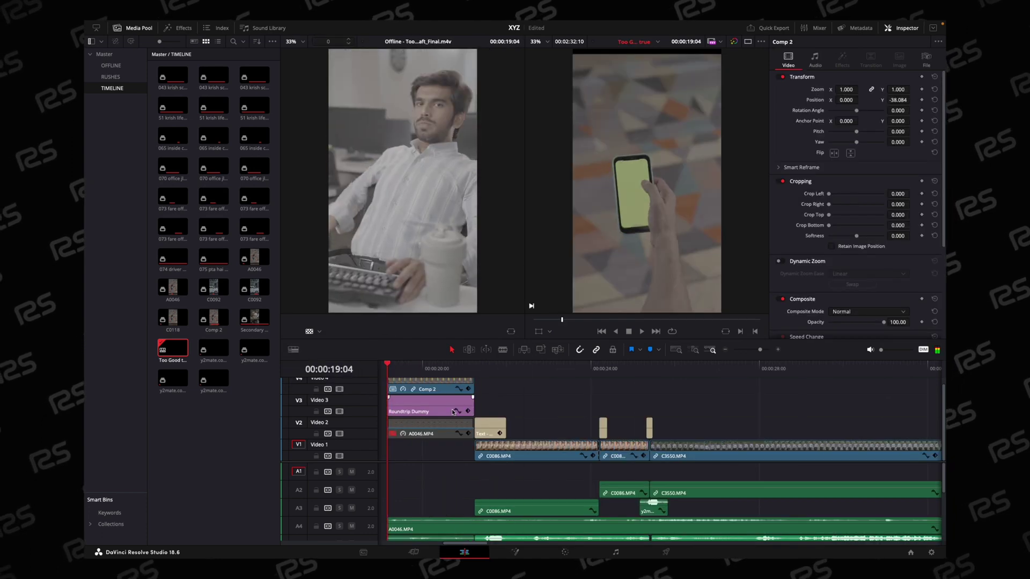
# Step: Ripple-delete the leading gap and compare the edit to the reference in Difference wipe mode
pyautogui.click(509, 410)
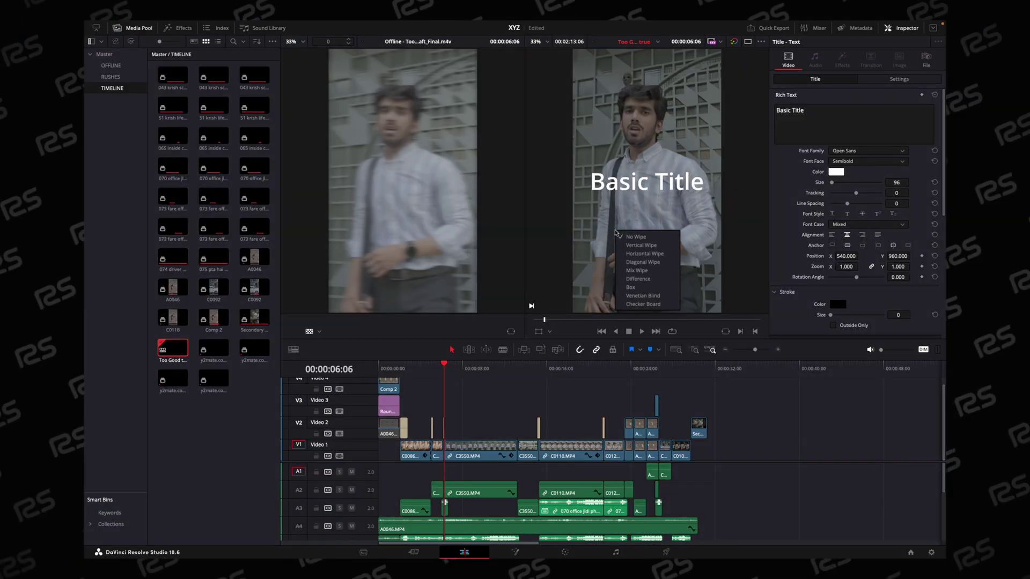
pyautogui.click(638, 279)
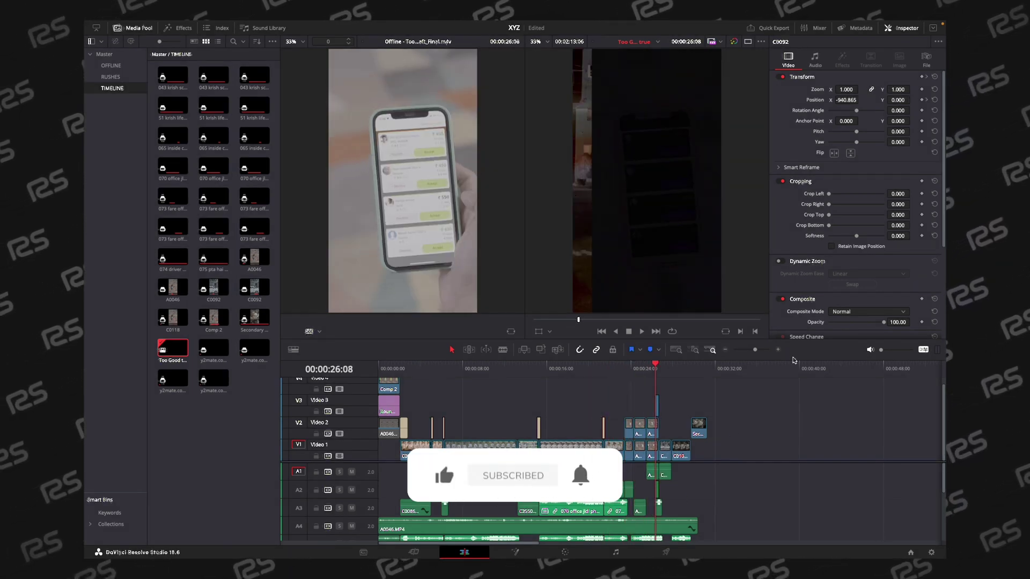
pyautogui.scroll(5, 778, 368)
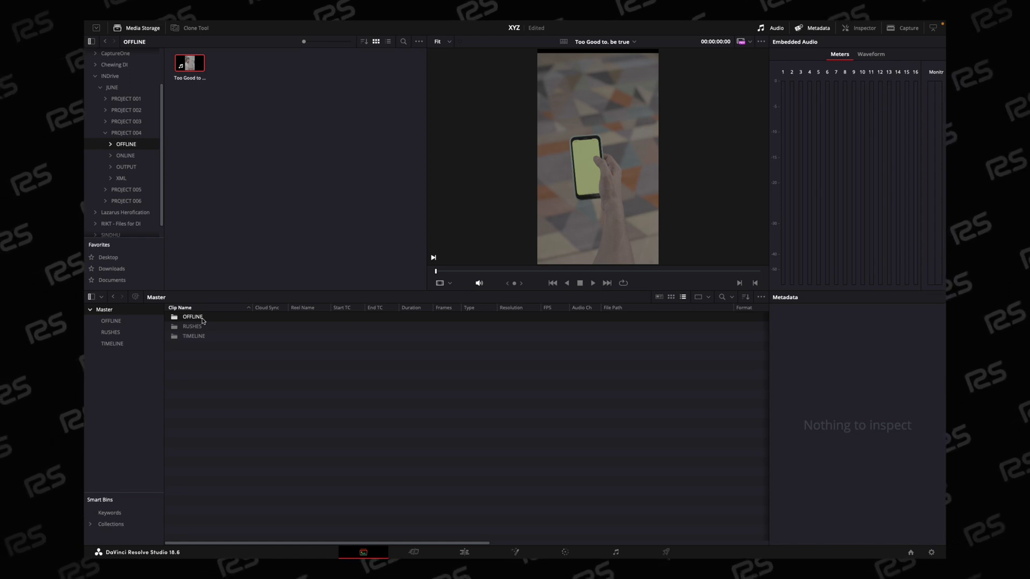
# Step: Add Too Good to be true Draft_Final.m4v into the OFFLINE bin as an offline reference clip
pyautogui.click(199, 327)
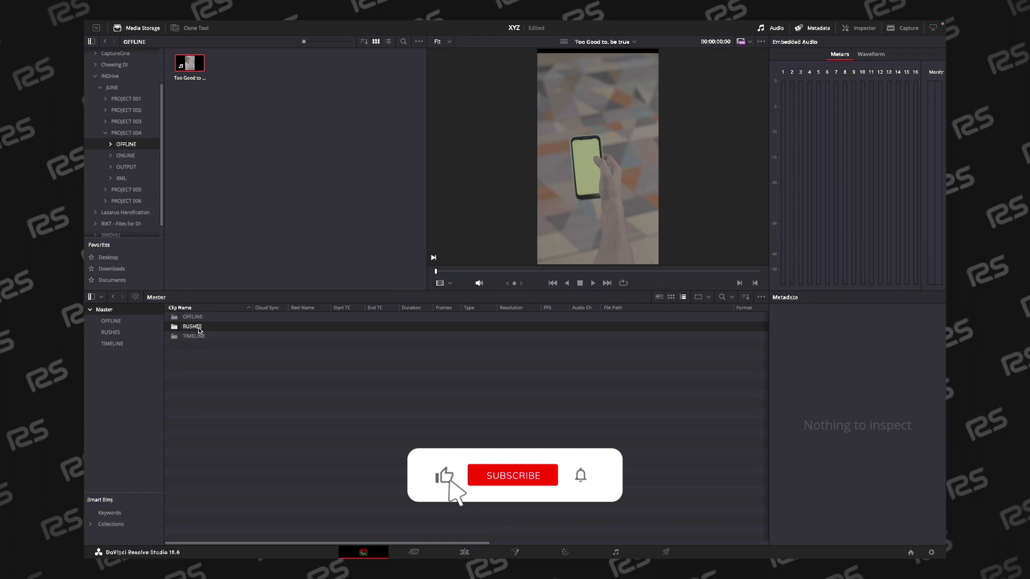
pyautogui.click(205, 339)
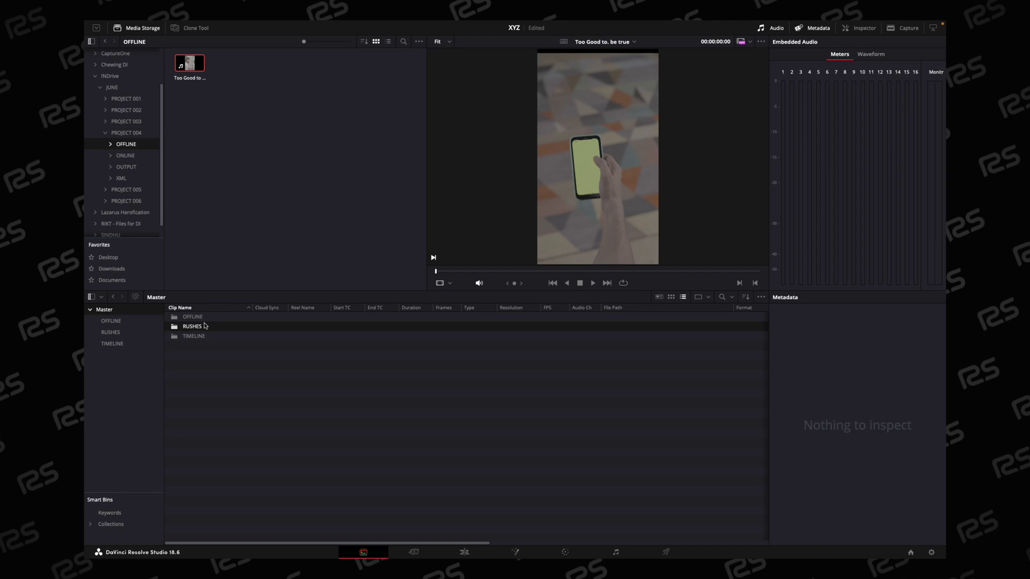
pyautogui.click(205, 317)
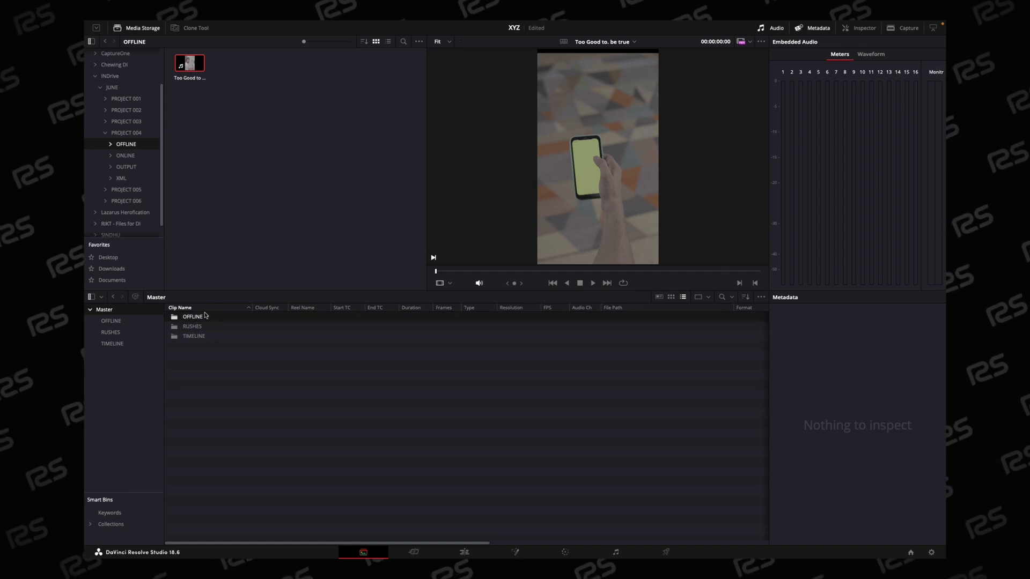
pyautogui.rightClick(192, 66)
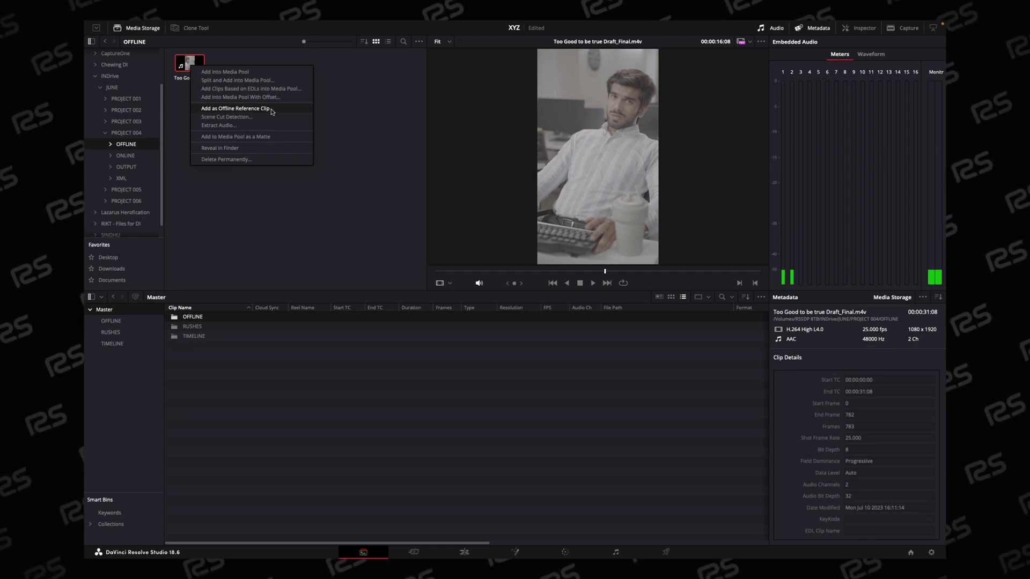
pyautogui.click(270, 109)
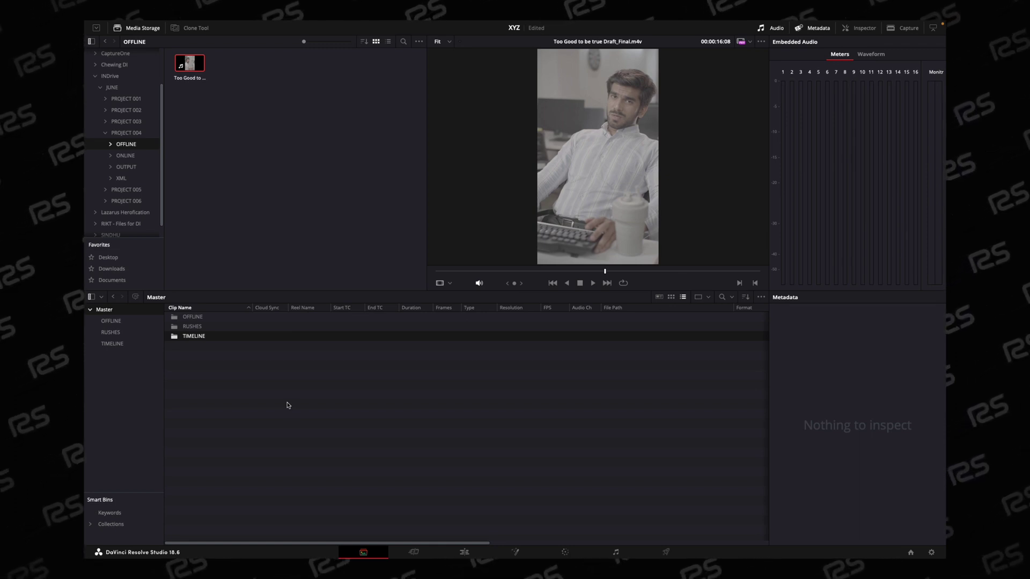
# Step: Return to the Edit page with the Draft_Final reference beside the timeline viewer
pyautogui.click(465, 552)
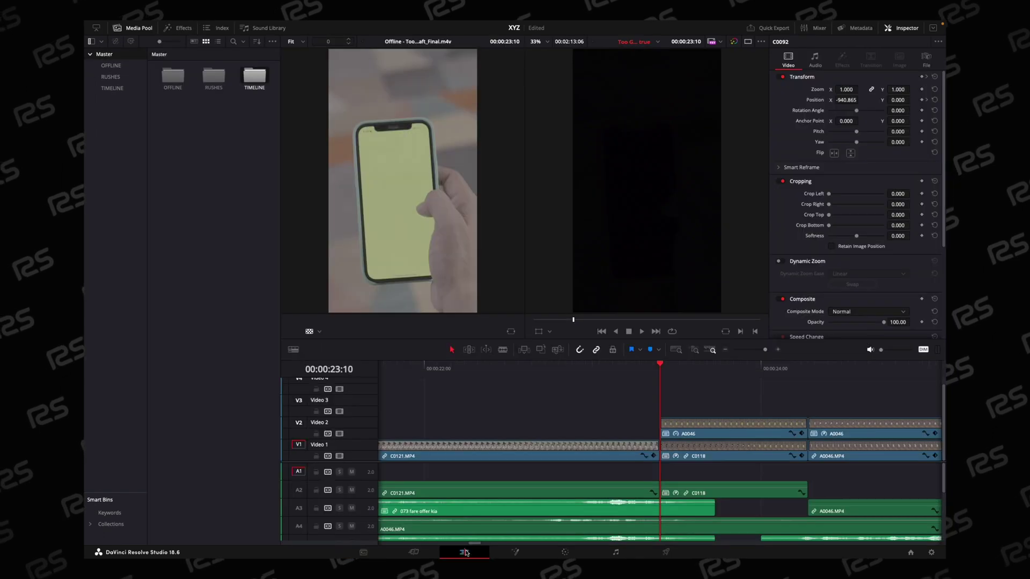